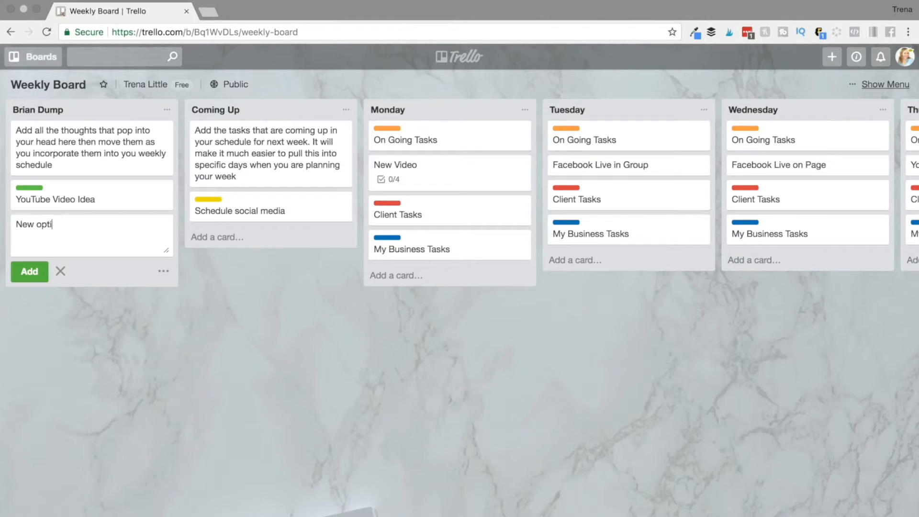
# Add the card "New opt in ide" to the Brian Dump list and comment on it with four lines: list, checklist, pdf, ebook.
pyautogui.press('Return')
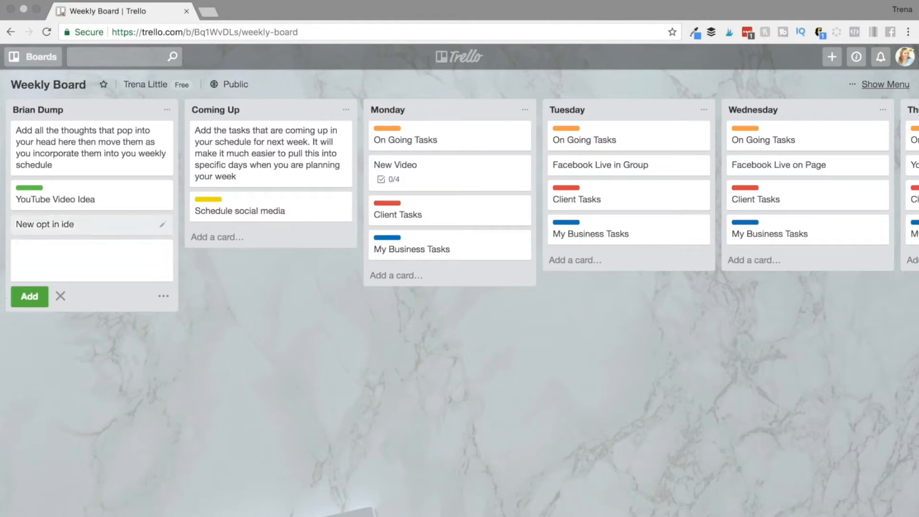
pyautogui.click(149, 224)
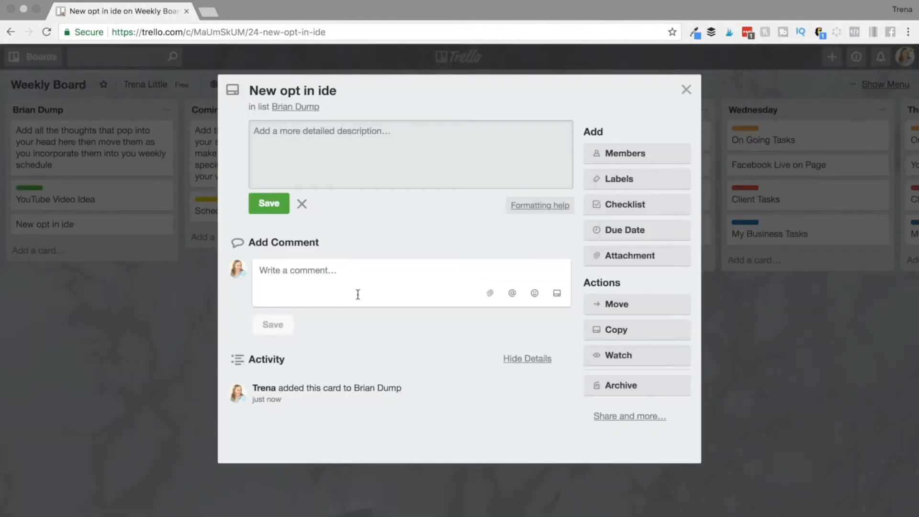
pyautogui.click(343, 286)
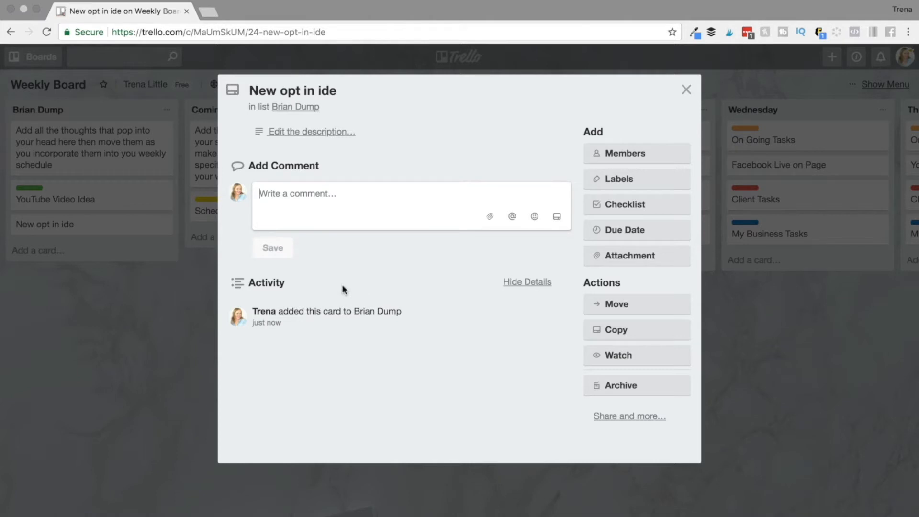
pyautogui.write('list')
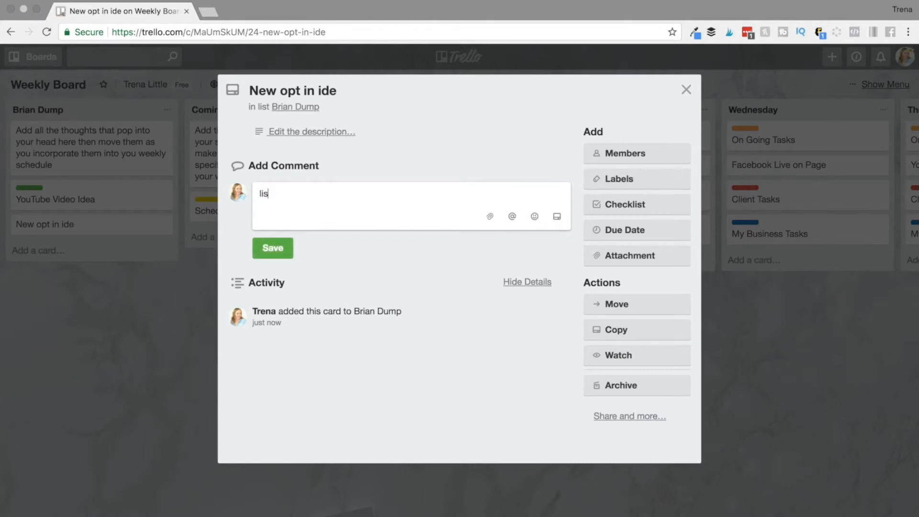
pyautogui.press('Return')
pyautogui.write('checklist')
pyautogui.press('Return')
pyautogui.write('odf')
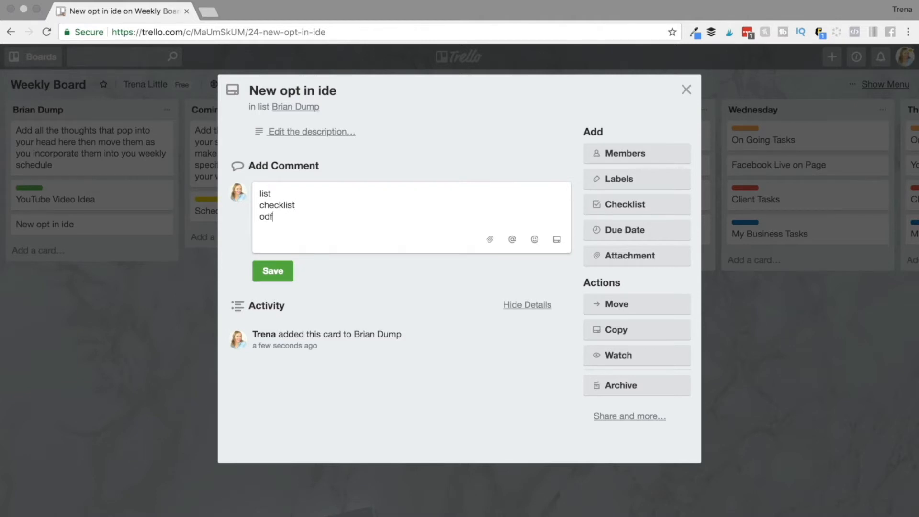
pyautogui.press('BackSpace')
pyautogui.press('BackSpace')
pyautogui.write('df')
pyautogui.press('Return')
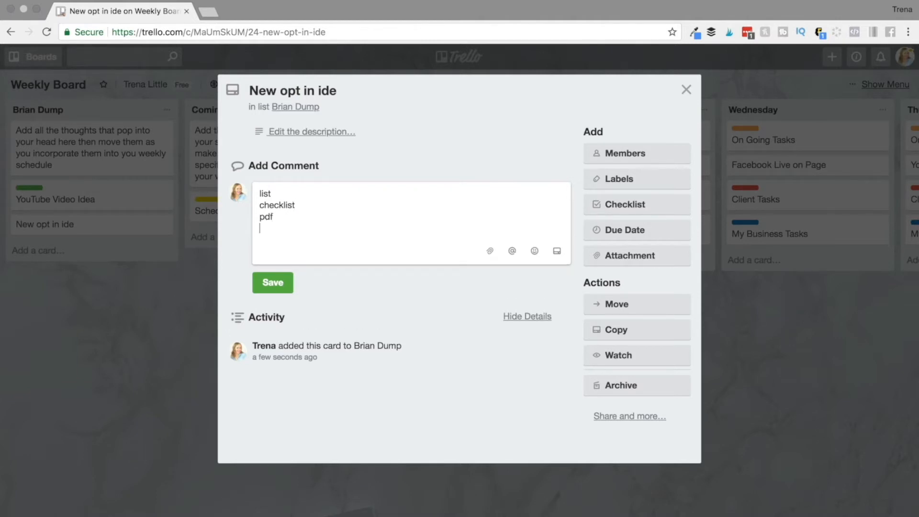
pyautogui.write('ebook')
pyautogui.click(280, 283)
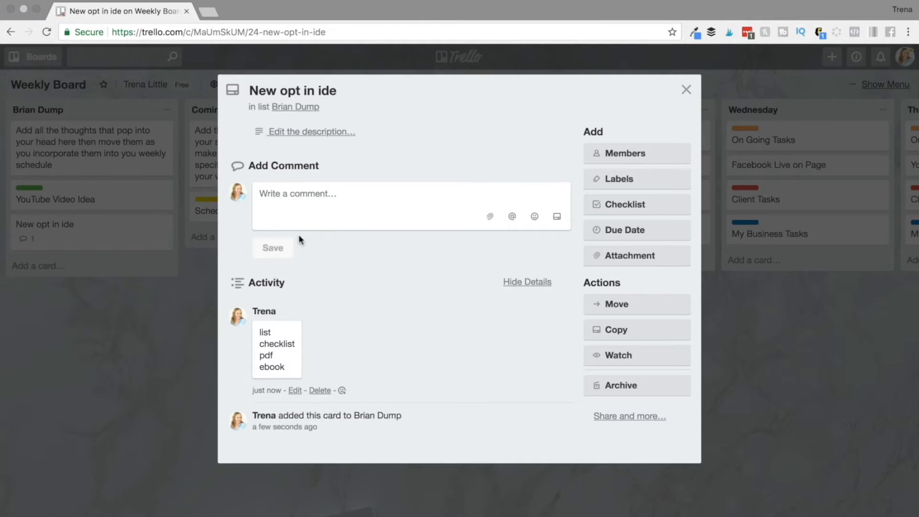
# Correct the open card's title to "New opt in idea".
pyautogui.click(348, 92)
pyautogui.write('a')
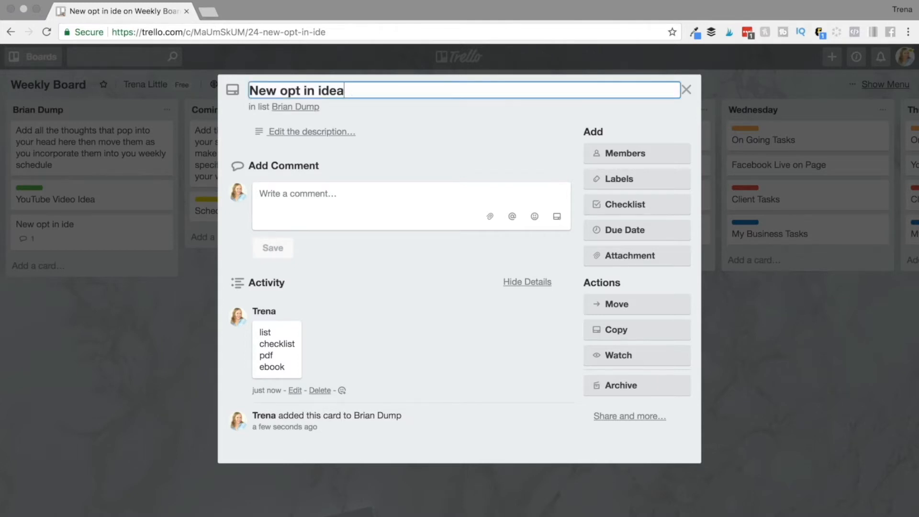
pyautogui.click(372, 142)
pyautogui.click(362, 206)
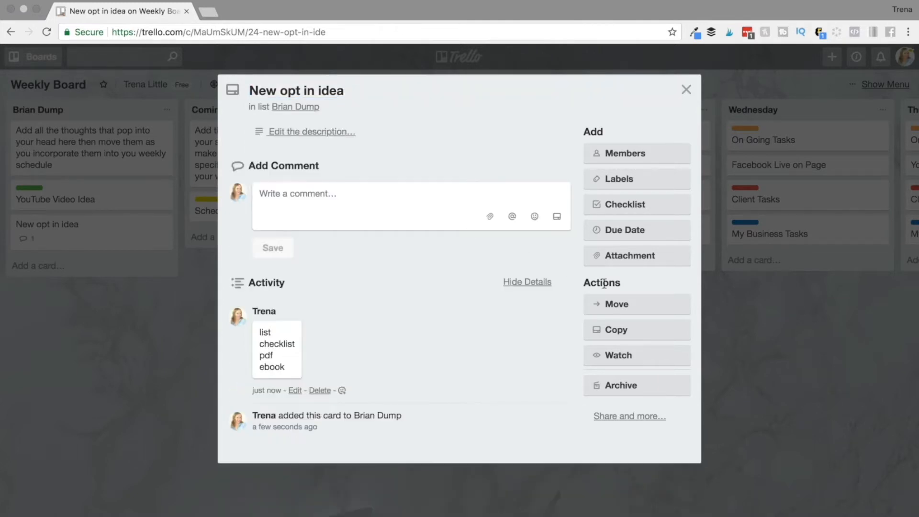
# Give the New opt in idea card the yellow label and move it to the end of the Coming Up list.
pyautogui.click(637, 189)
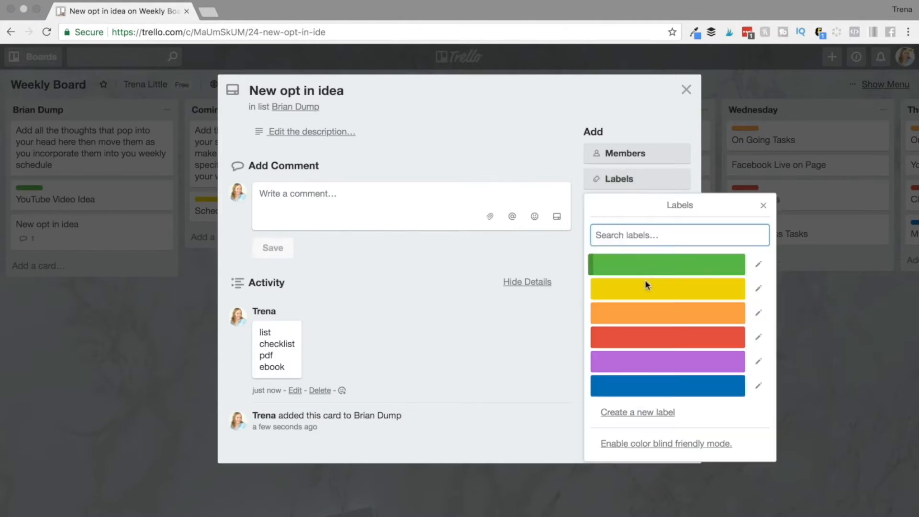
pyautogui.click(647, 289)
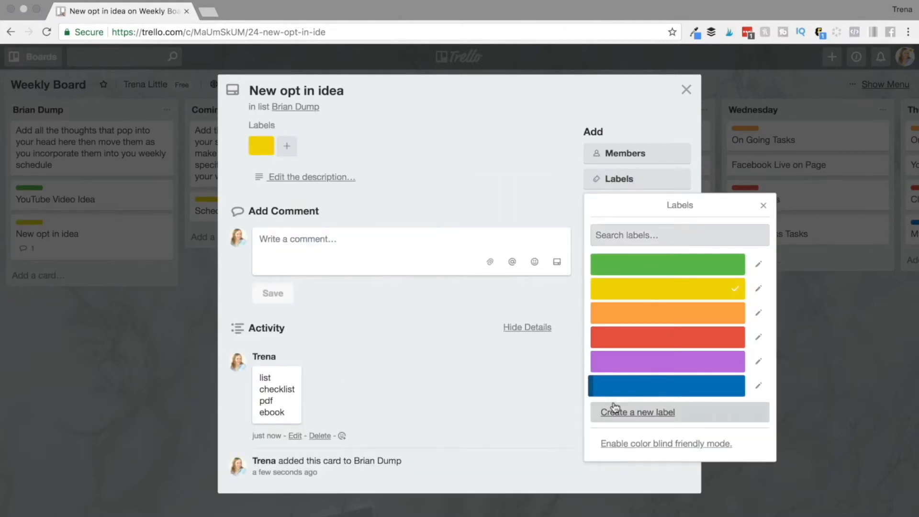
pyautogui.click(686, 89)
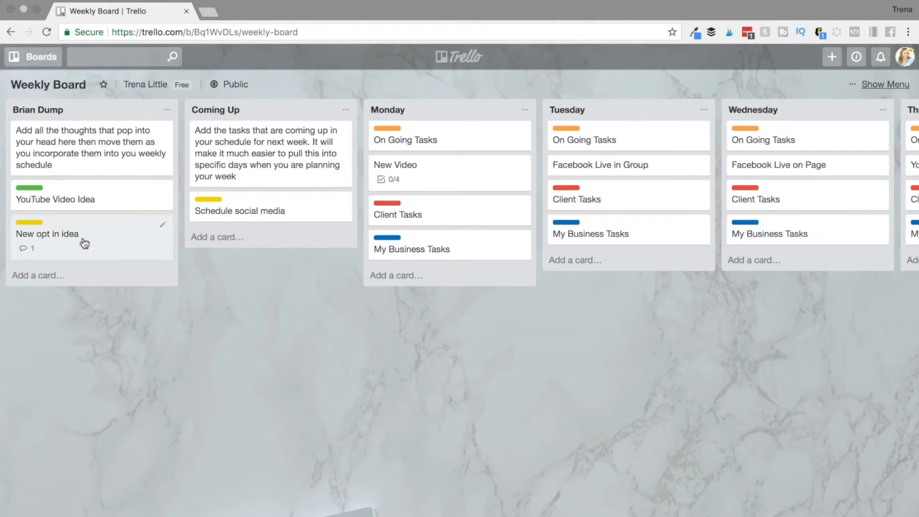
pyautogui.moveTo(82, 242); pyautogui.dragTo(276, 264)
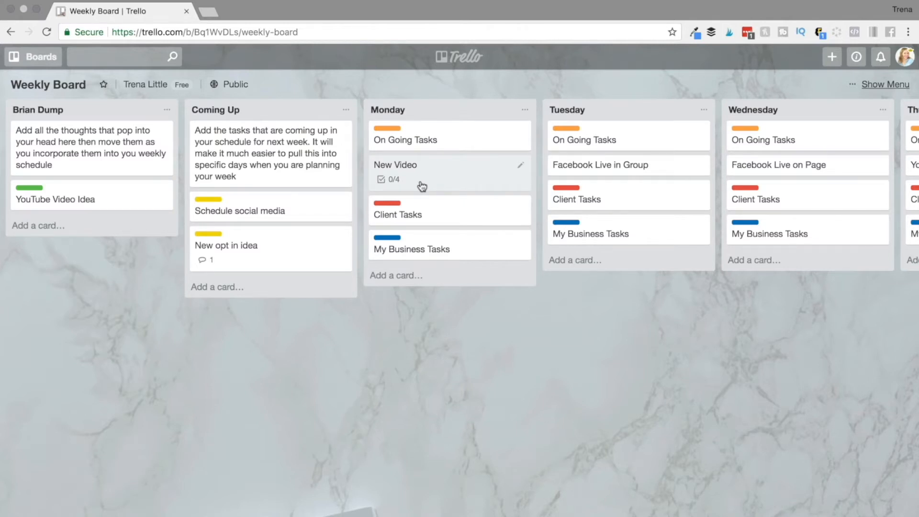
# Add a card "Check email for 15 minutes" to the Monday list and place it directly below New Video.
pyautogui.click(405, 277)
pyautogui.write('Check email')
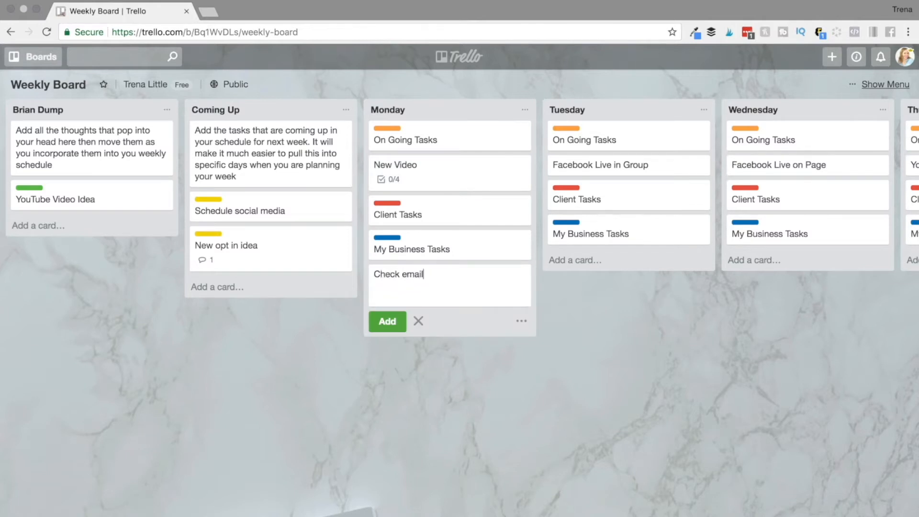
pyautogui.write(' for 15 minutes')
pyautogui.press('Return')
pyautogui.moveTo(416, 274); pyautogui.dragTo(418, 206)
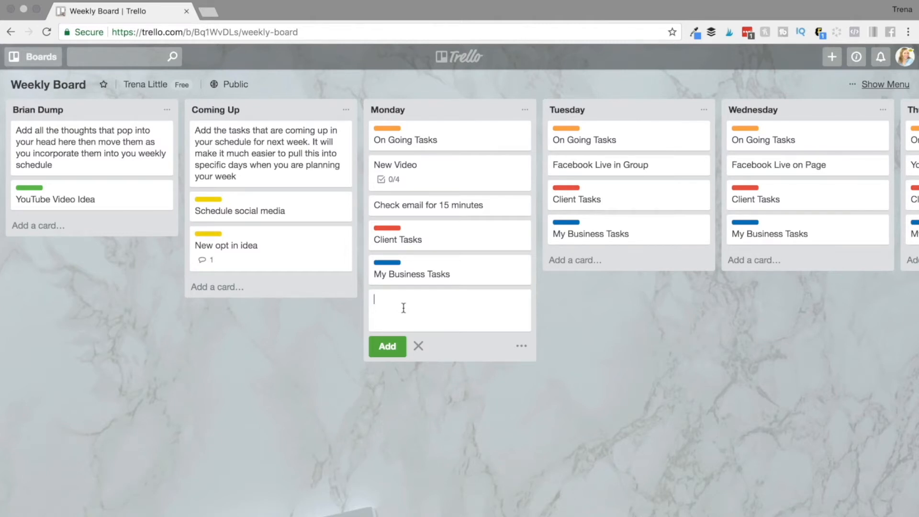
# Move the Schedule social media card from Coming Up to the end of the Monday list.
pyautogui.write('sc')
pyautogui.click(419, 346)
pyautogui.moveTo(290, 212); pyautogui.dragTo(478, 316)
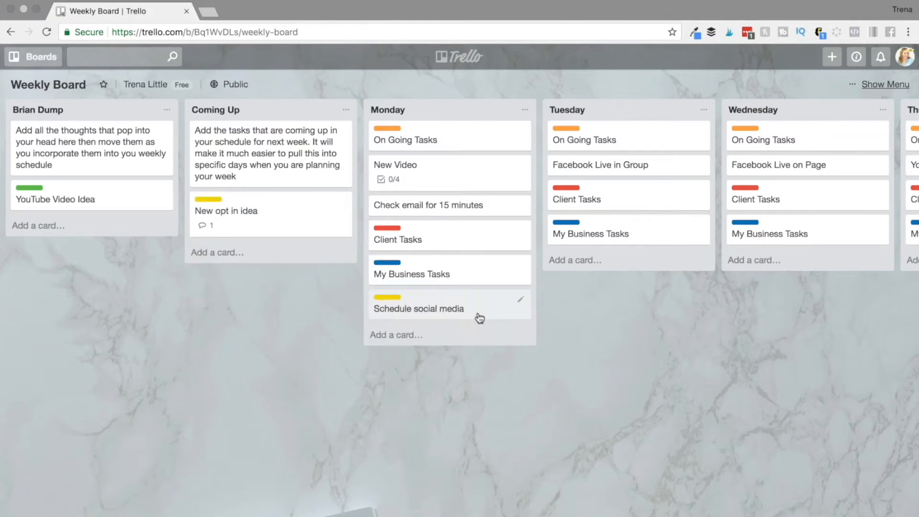
# Add a card "Client channel report" to the Monday list and place it directly below Client Tasks.
pyautogui.click(441, 336)
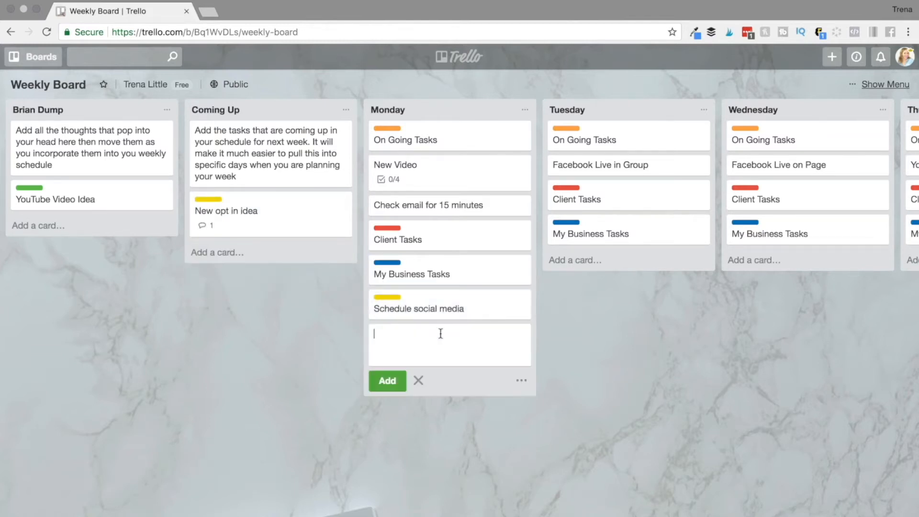
pyautogui.write('Client channel report')
pyautogui.press('Return')
pyautogui.moveTo(453, 330); pyautogui.dragTo(449, 259)
pyautogui.rightClick(449, 466)
pyautogui.click(398, 462)
pyautogui.click(399, 461)
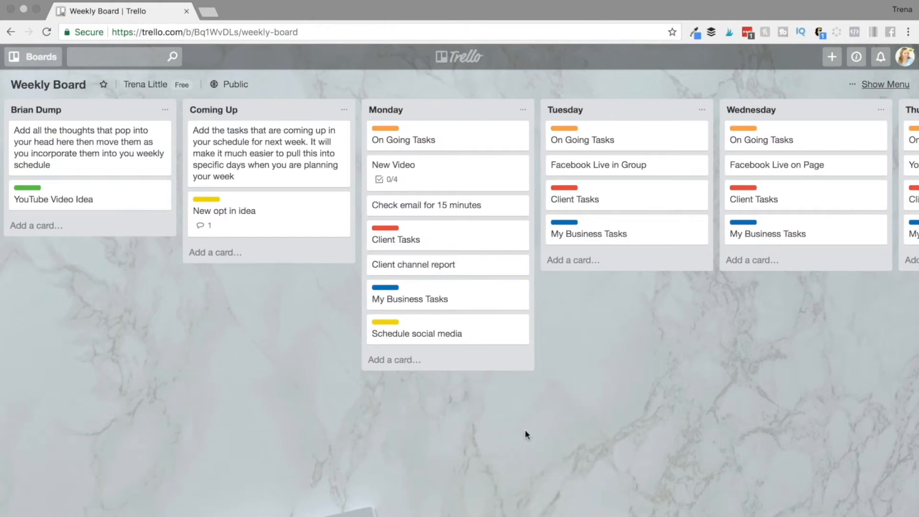
# Add a checklist with the default title to the Facebook Live in Group card in the Tuesday list.
pyautogui.hscroll(5, 525, 429)
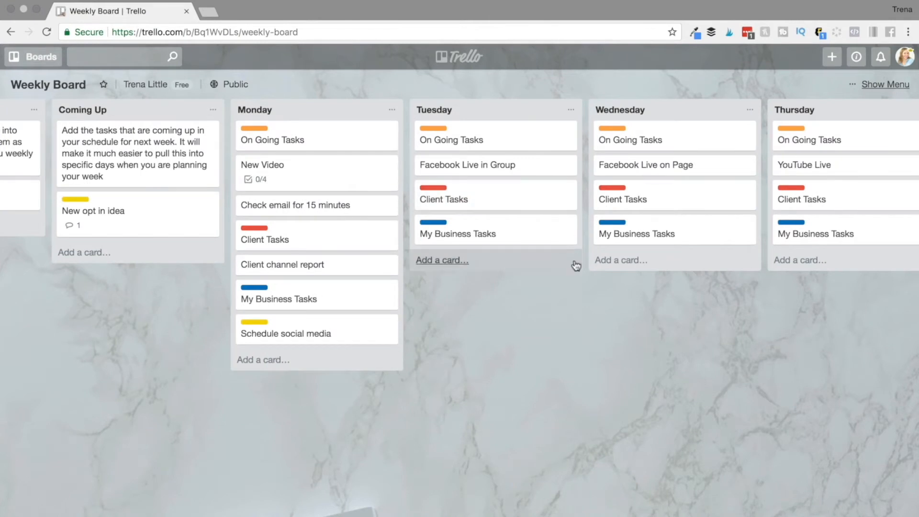
pyautogui.hscroll(2, 574, 262)
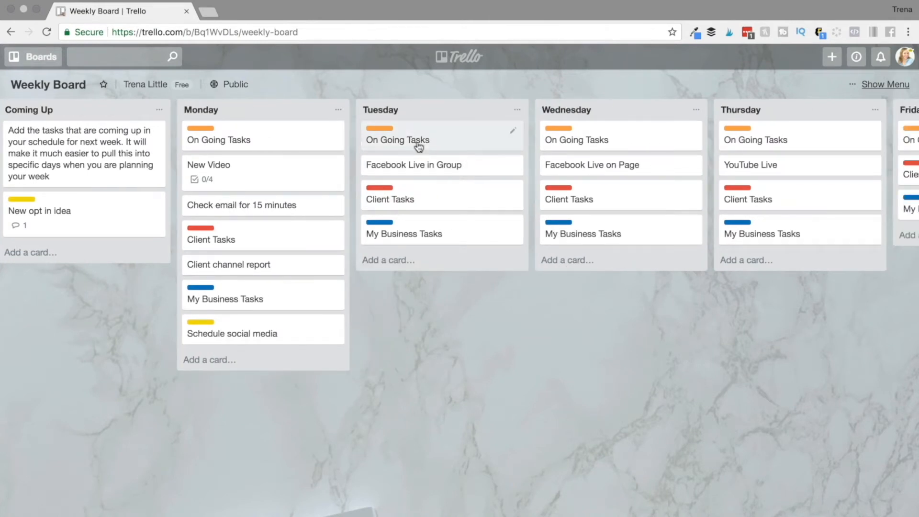
pyautogui.hscroll(1, 431, 172)
pyautogui.hscroll(2, 428, 166)
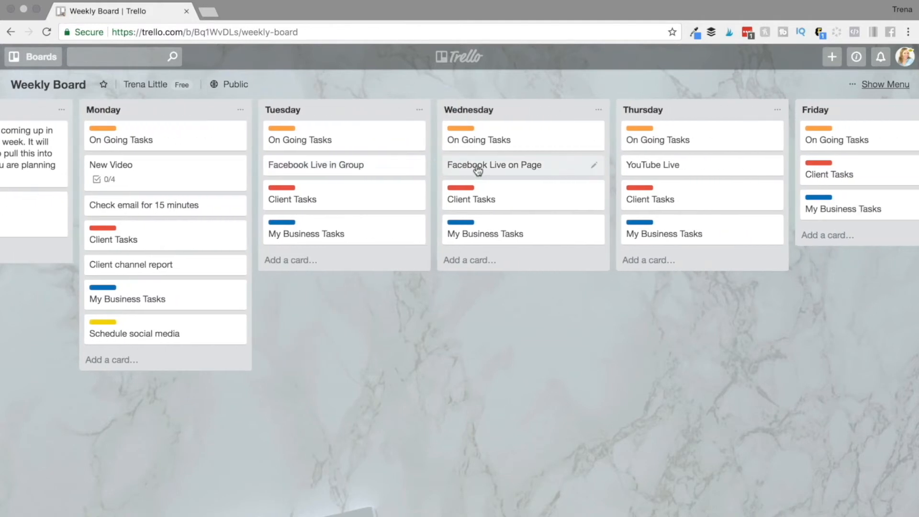
pyautogui.hscroll(3, 495, 172)
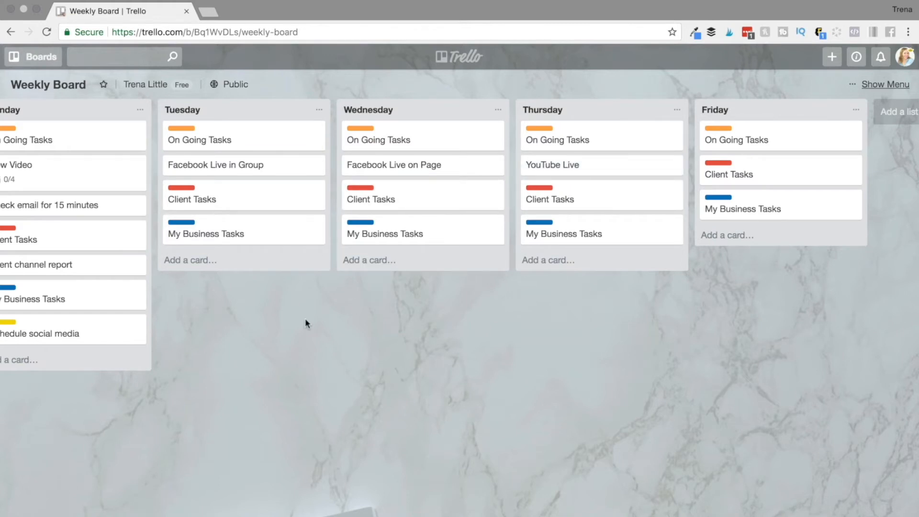
pyautogui.hscroll(-4, 307, 321)
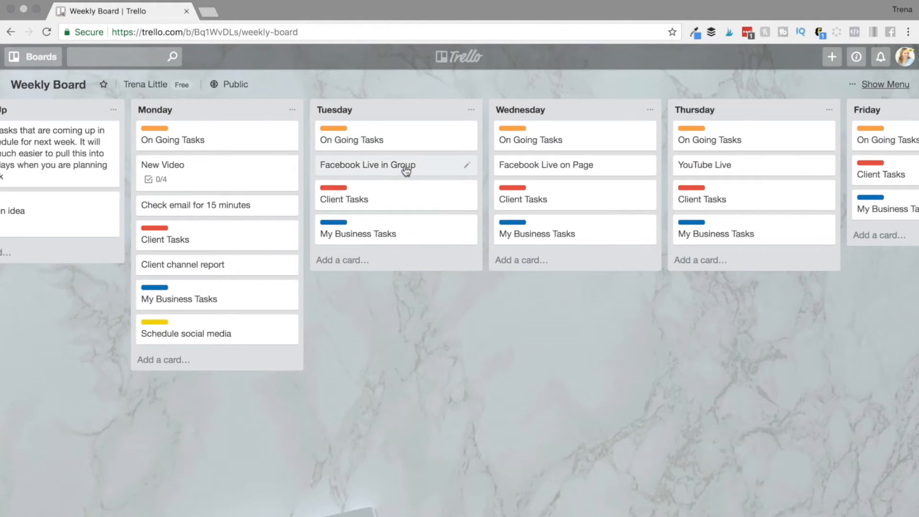
pyautogui.click(405, 169)
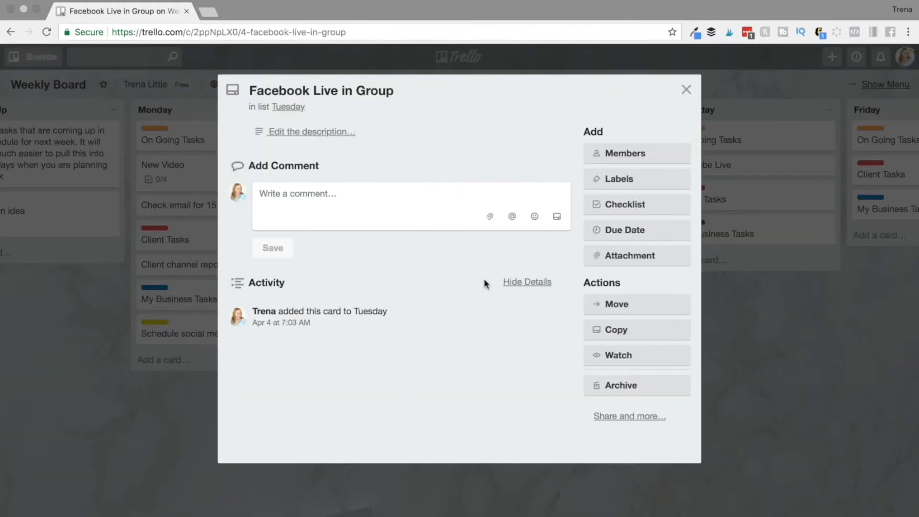
pyautogui.click(628, 205)
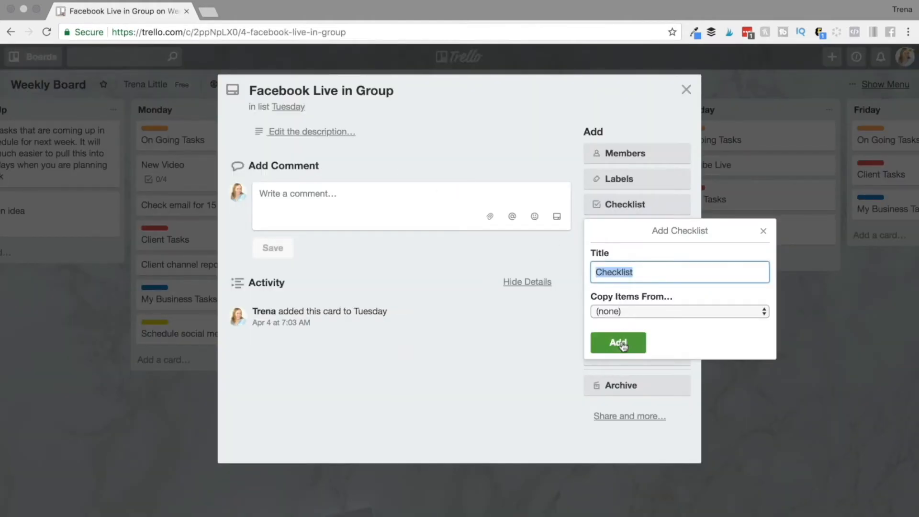
pyautogui.click(623, 341)
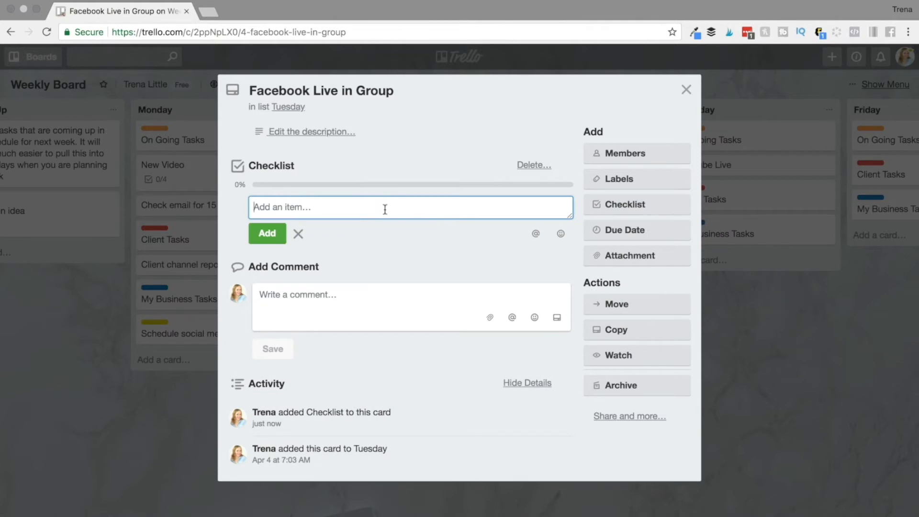
# Enter the checklist items "Come up with topic idea", "Schedule", "Promote" and "GO live".
pyautogui.write('Come up with tpoc')
pyautogui.press('BackSpace')
pyautogui.write('op')
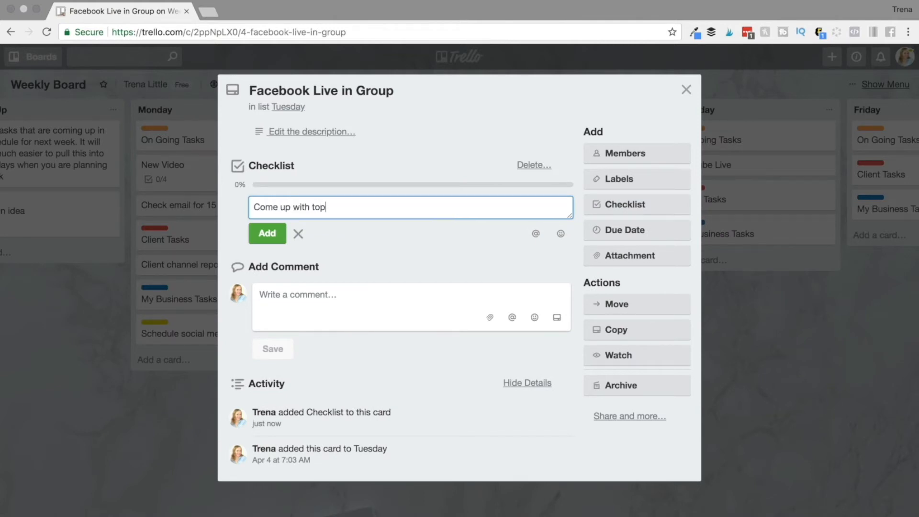
pyautogui.write('i c idea')
pyautogui.press('Return')
pyautogui.write('Schedule')
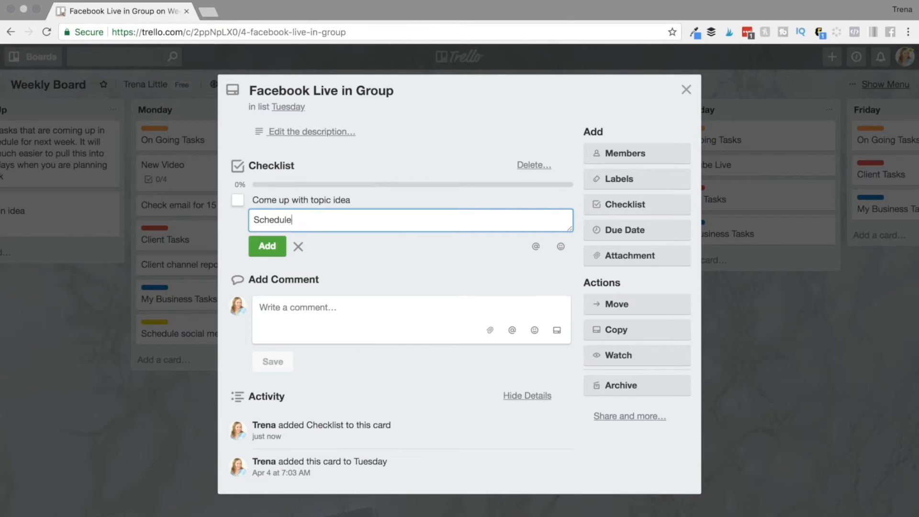
pyautogui.press('Return')
pyautogui.write('Promote')
pyautogui.press('Return')
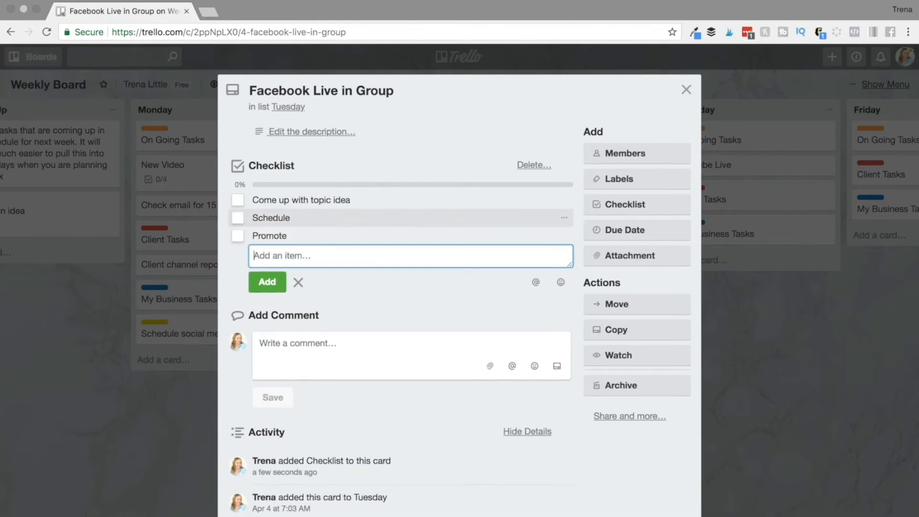
pyautogui.write('GO live')
pyautogui.press('Return')
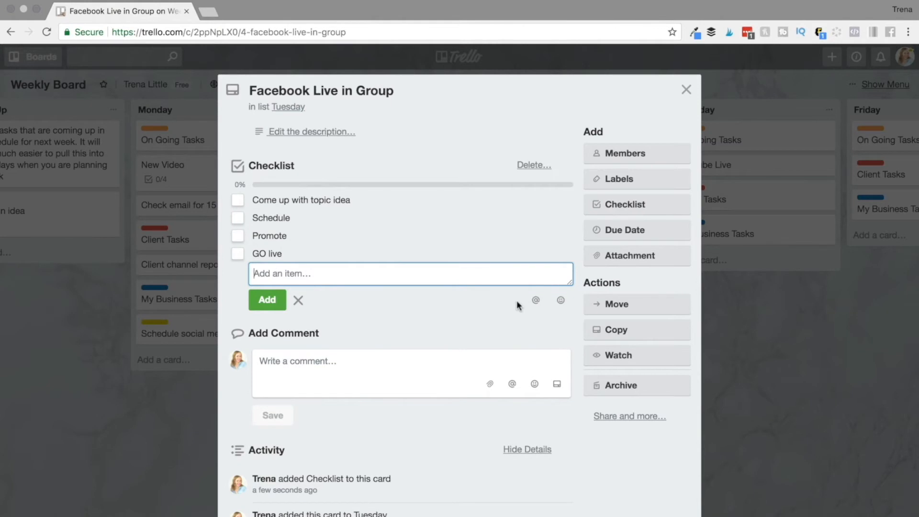
# Mark all four checklist items of the Facebook Live in Group card as complete and return to the board.
pyautogui.click(238, 200)
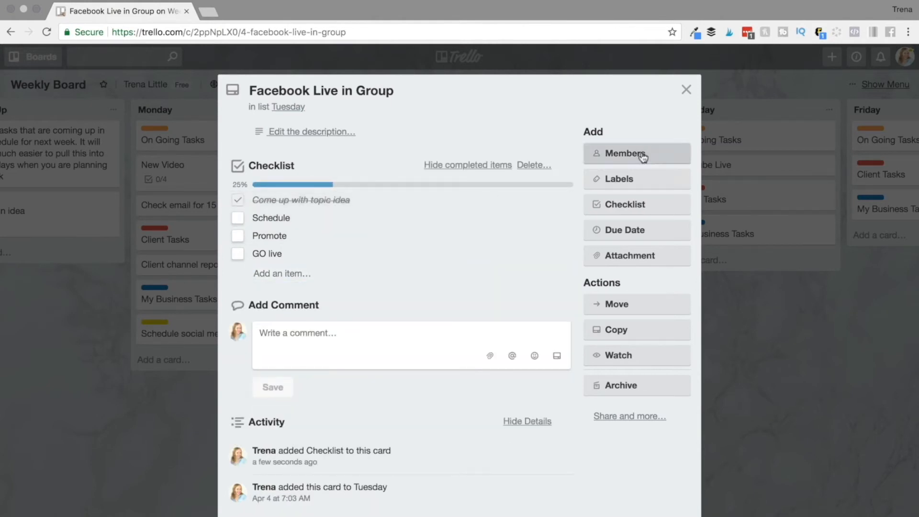
pyautogui.click(687, 90)
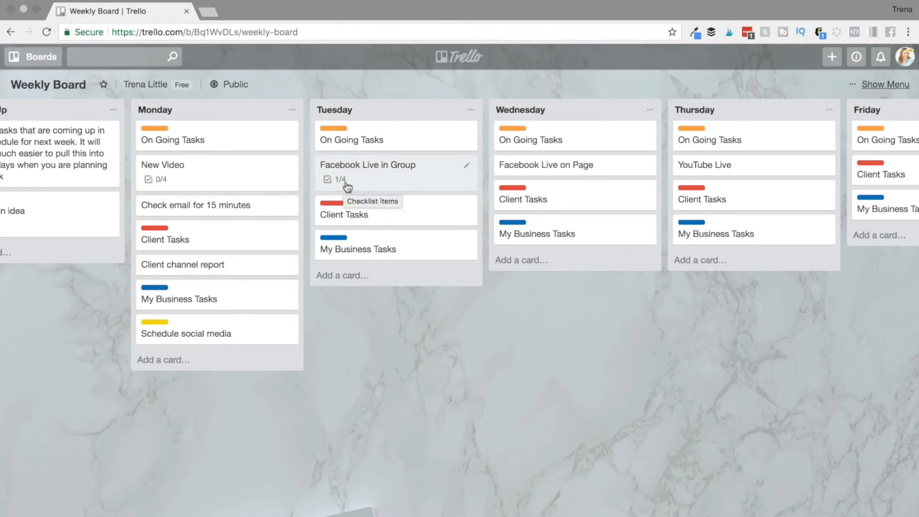
pyautogui.click(340, 184)
pyautogui.click(243, 222)
pyautogui.click(240, 237)
pyautogui.click(240, 255)
pyautogui.click(687, 90)
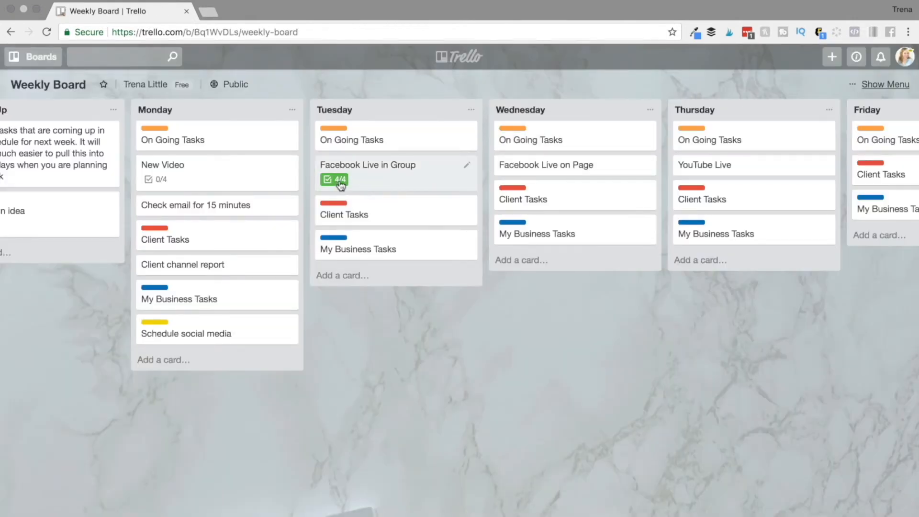
# Set the due date of the "New opt in idea" card in the Coming Up list to April 13, 2018.
pyautogui.hscroll(-5, 300, 425)
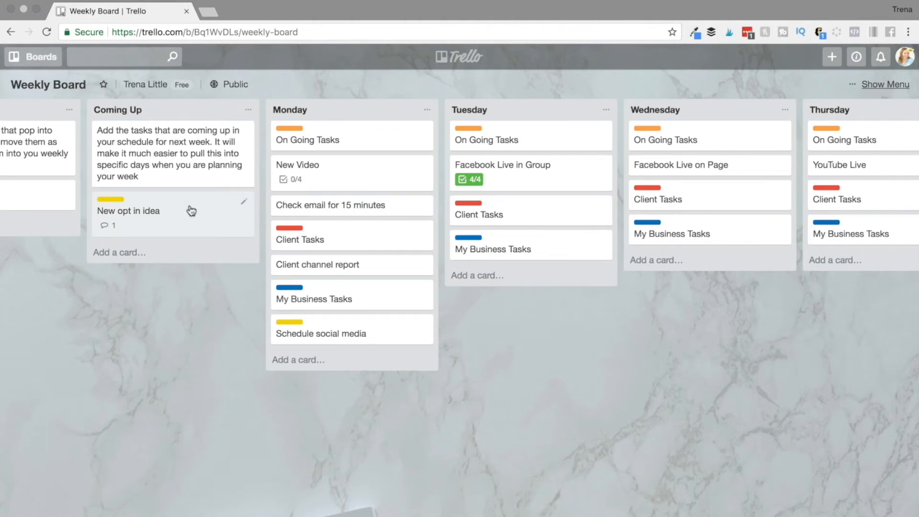
pyautogui.click(243, 203)
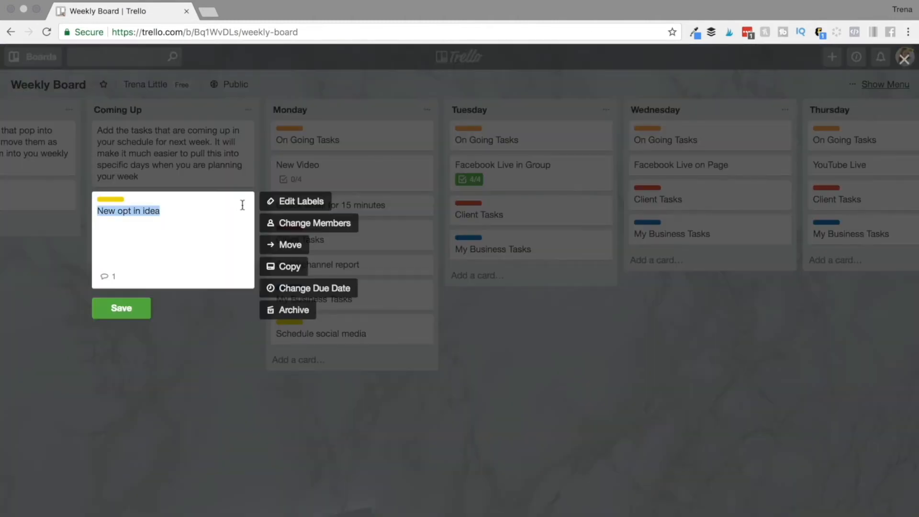
pyautogui.click(289, 287)
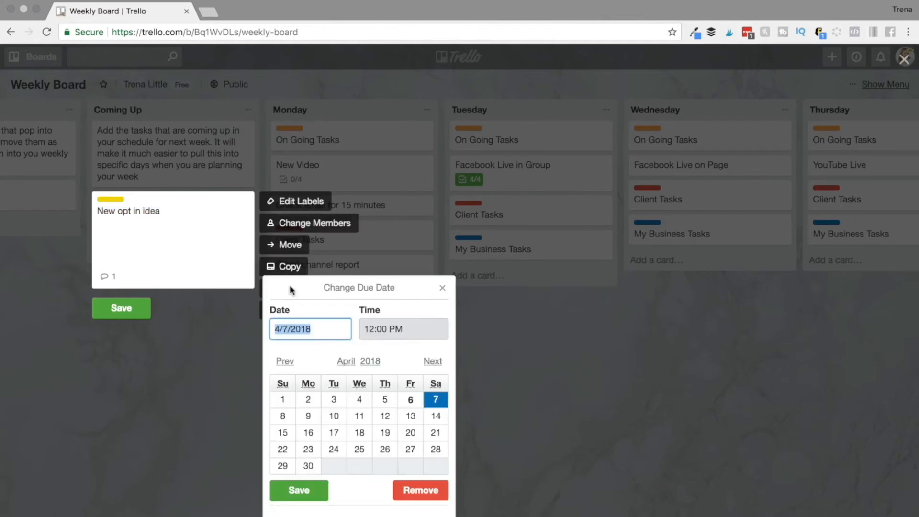
pyautogui.click(411, 417)
pyautogui.click(309, 493)
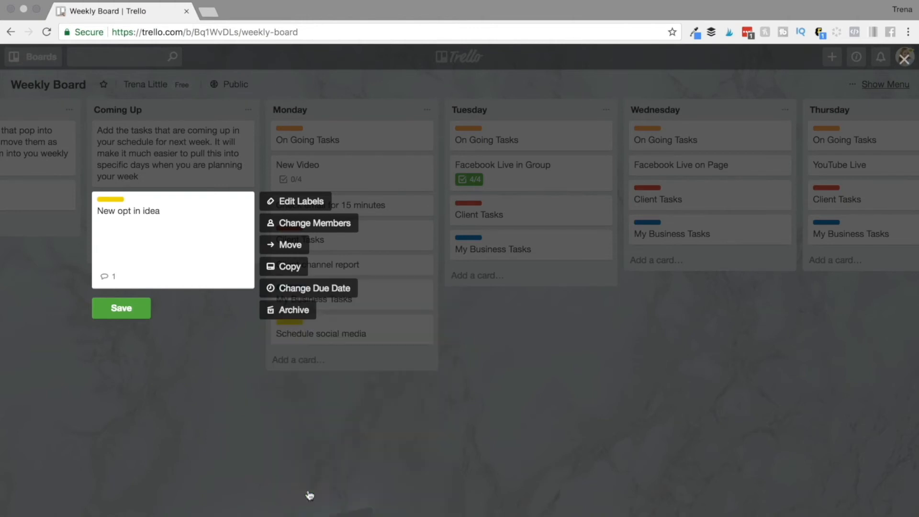
pyautogui.click(120, 308)
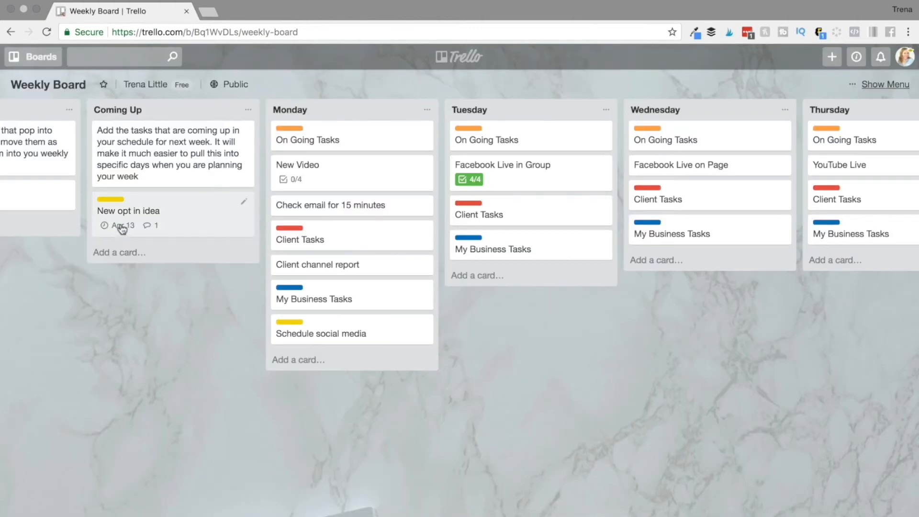
pyautogui.moveTo(123, 231)
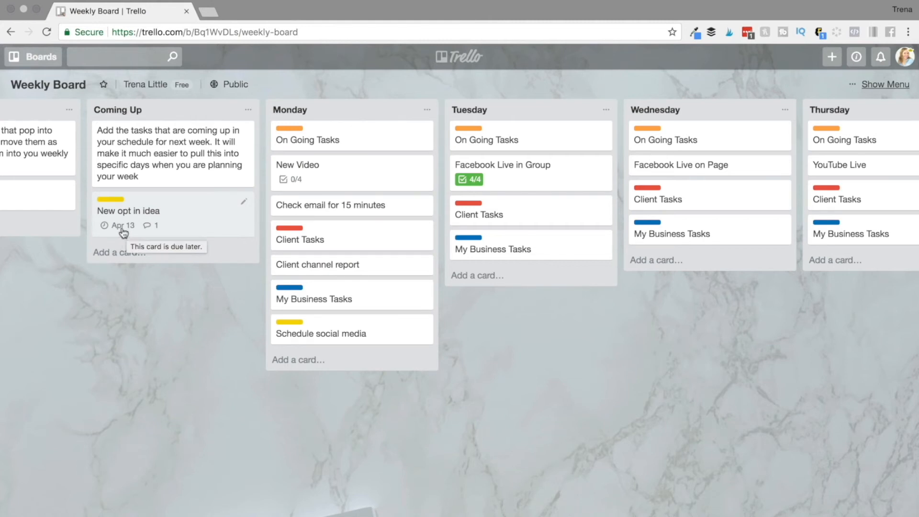
# Look through the overview of personal and team boards, then close it to return to the Weekly Board.
pyautogui.hscroll(-3, 160, 363)
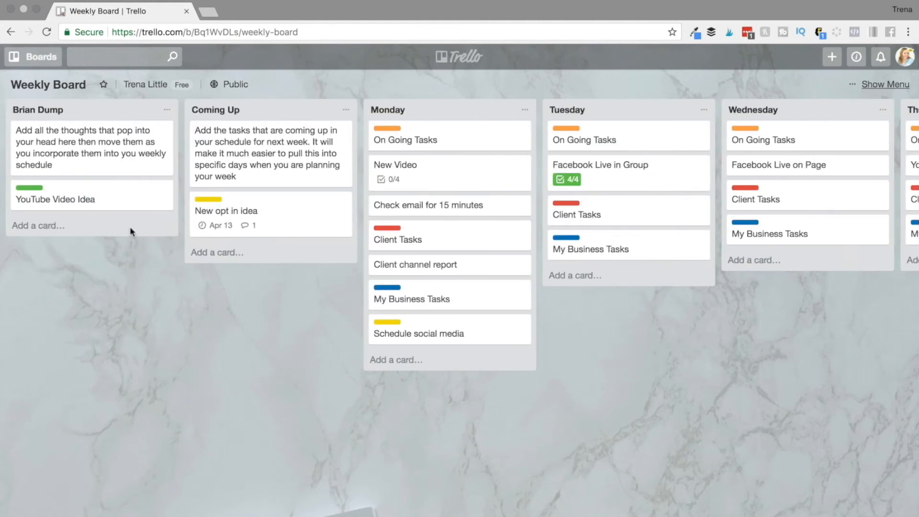
pyautogui.click(37, 59)
pyautogui.scroll(-10, 37, 244)
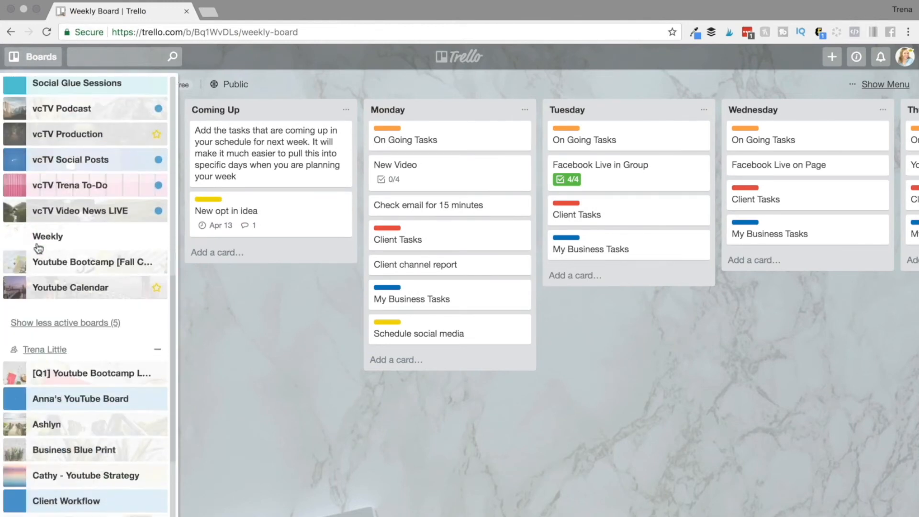
pyautogui.scroll(-2, 39, 248)
pyautogui.scroll(15, 39, 247)
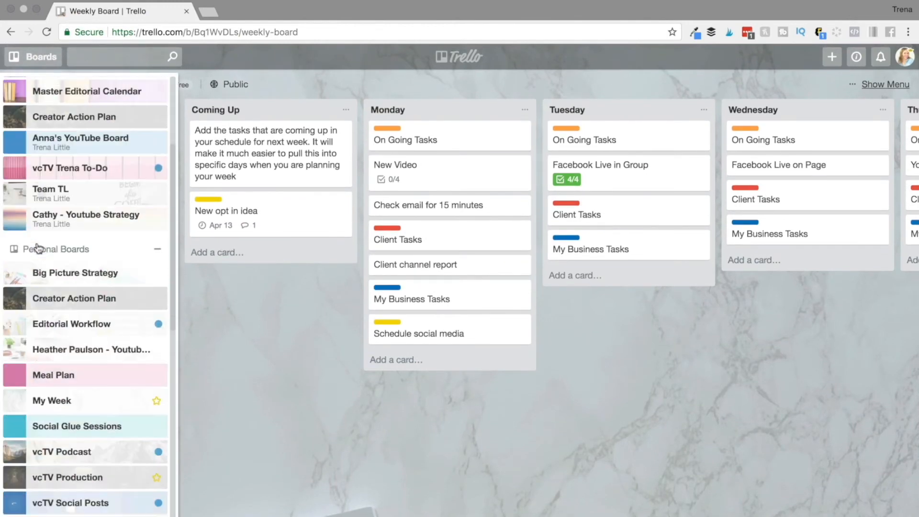
pyautogui.rightClick(246, 391)
pyautogui.click(238, 383)
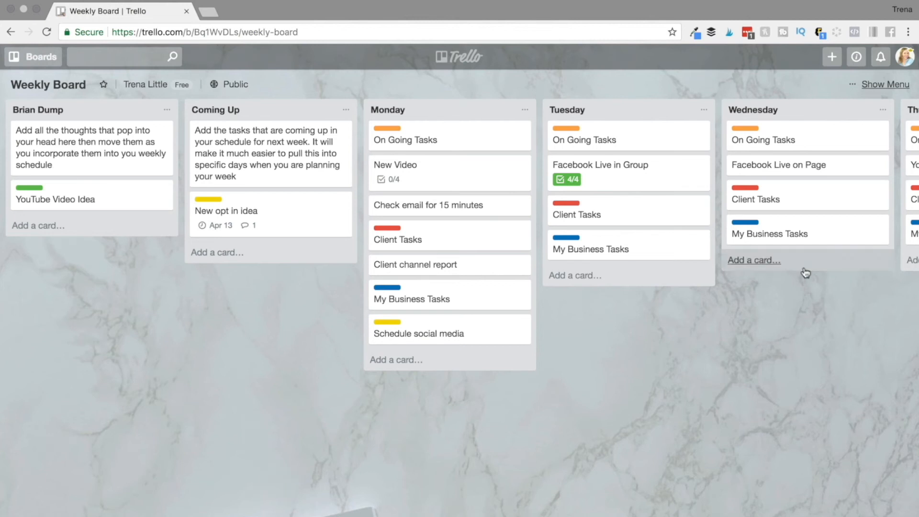
# Open the Copy Board form for the Weekly Board.
pyautogui.click(879, 85)
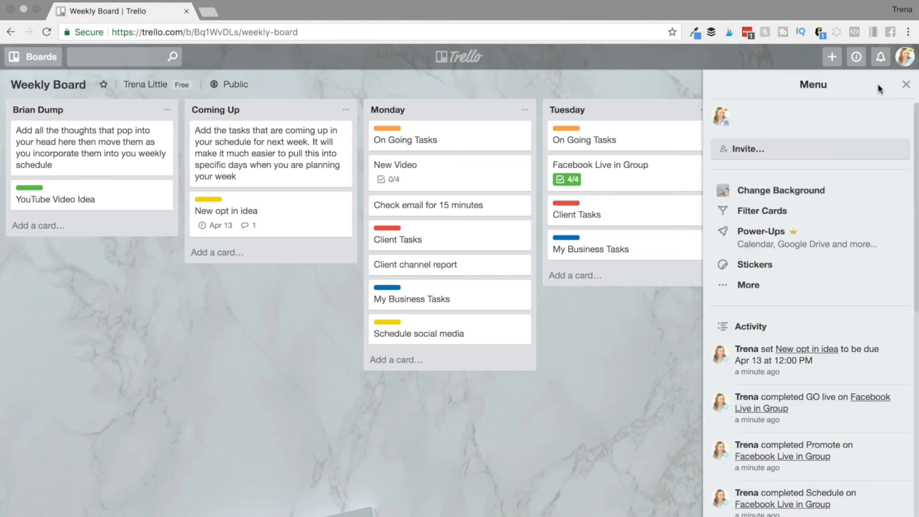
pyautogui.click(744, 287)
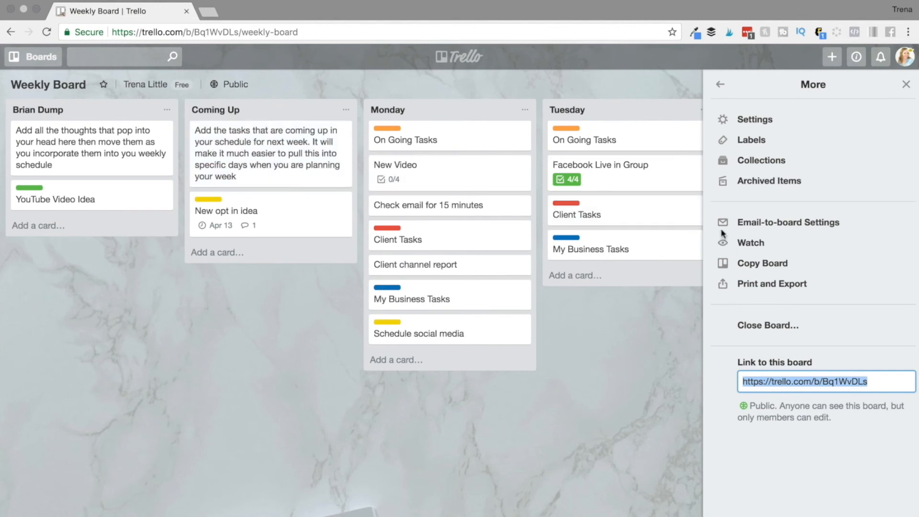
pyautogui.click(775, 265)
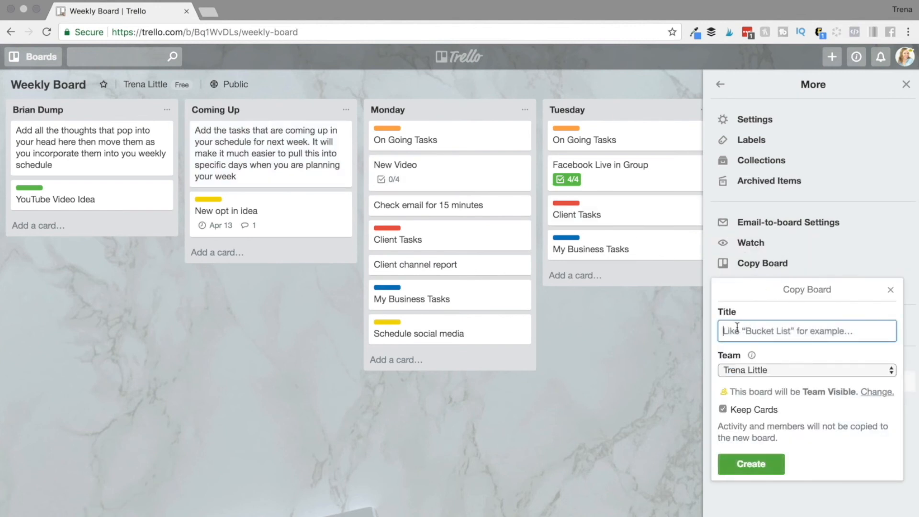